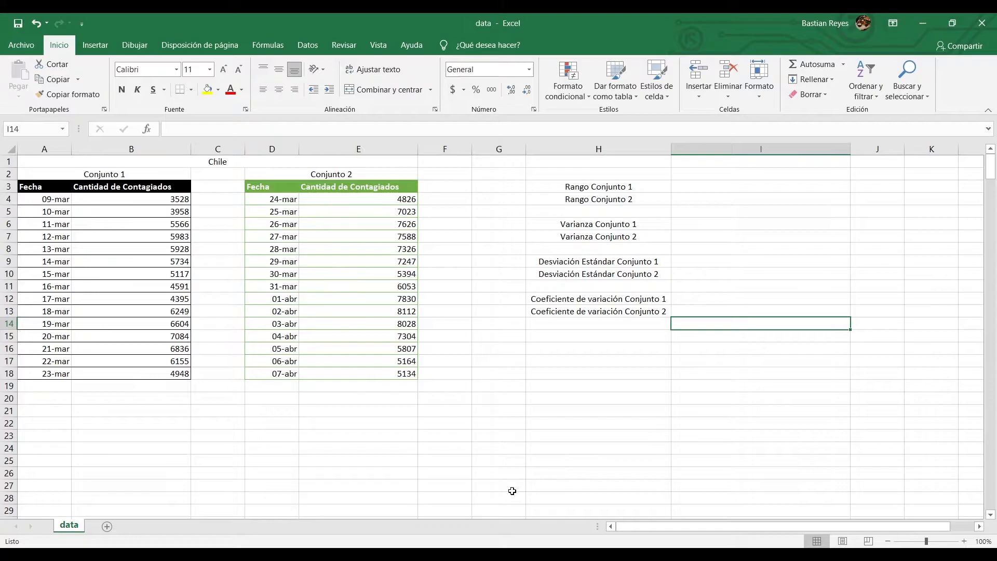
Step: Calculate the range of Conjunto 1 in cell I3 with =max(B4:B18)-min(B4:B18)
click(719, 184)
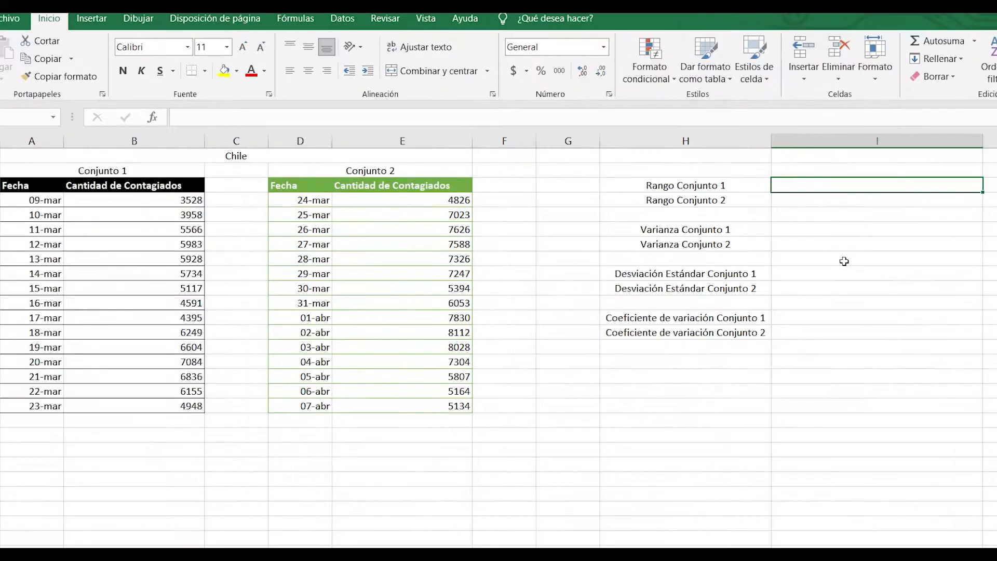
text(=max)
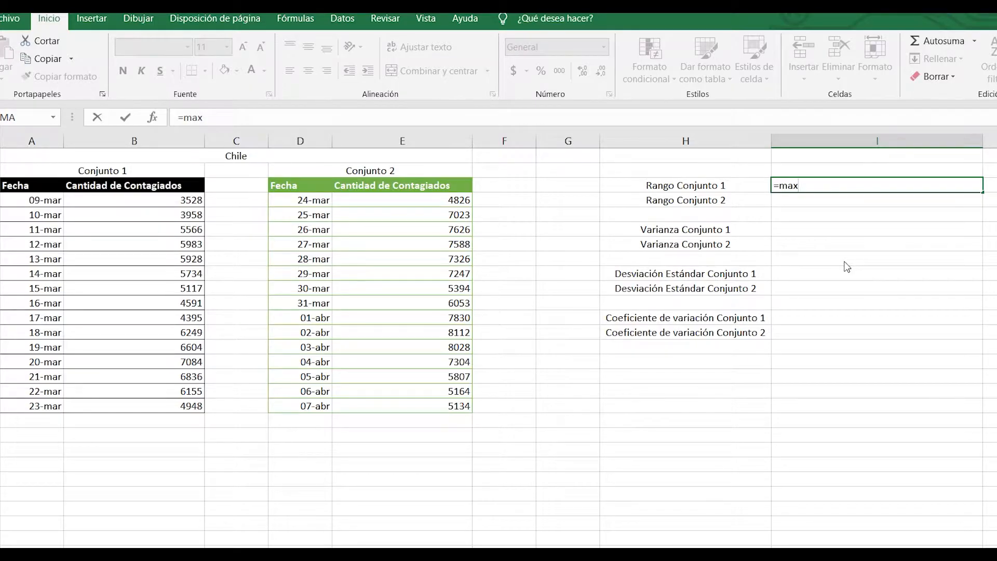
text(()
drag(162, 203, 200, 407)
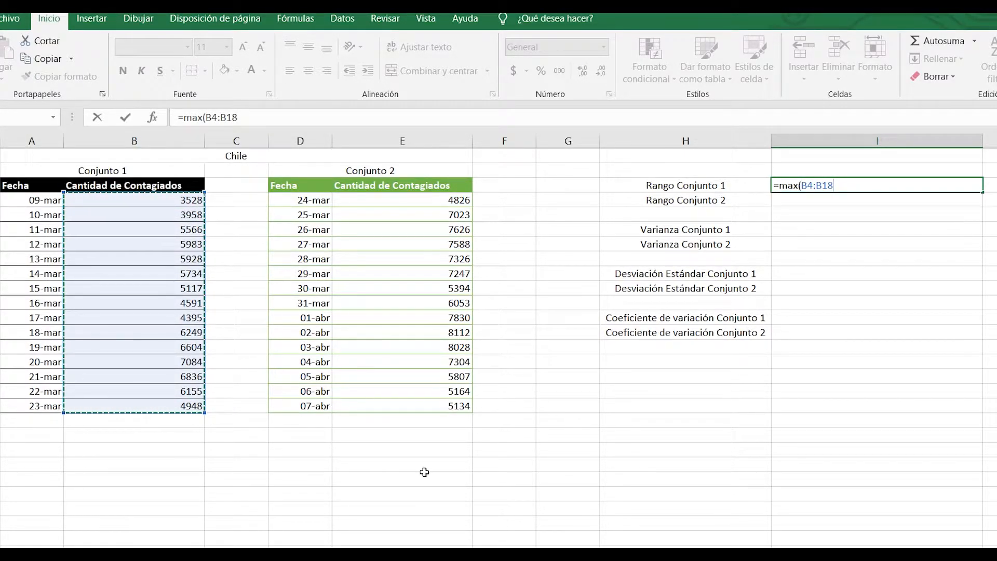
text()-)
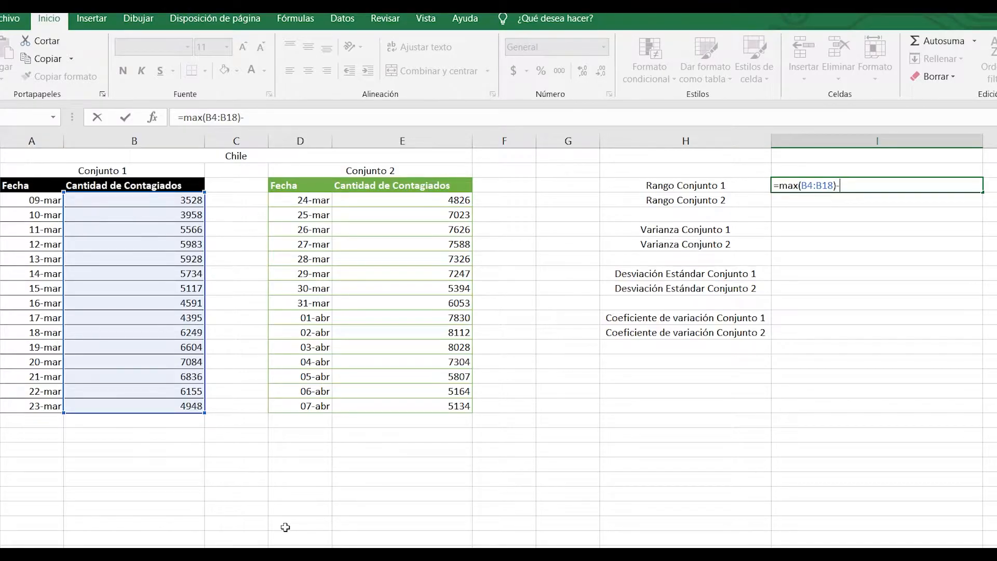
text(min()
drag(162, 199, 172, 406)
text())
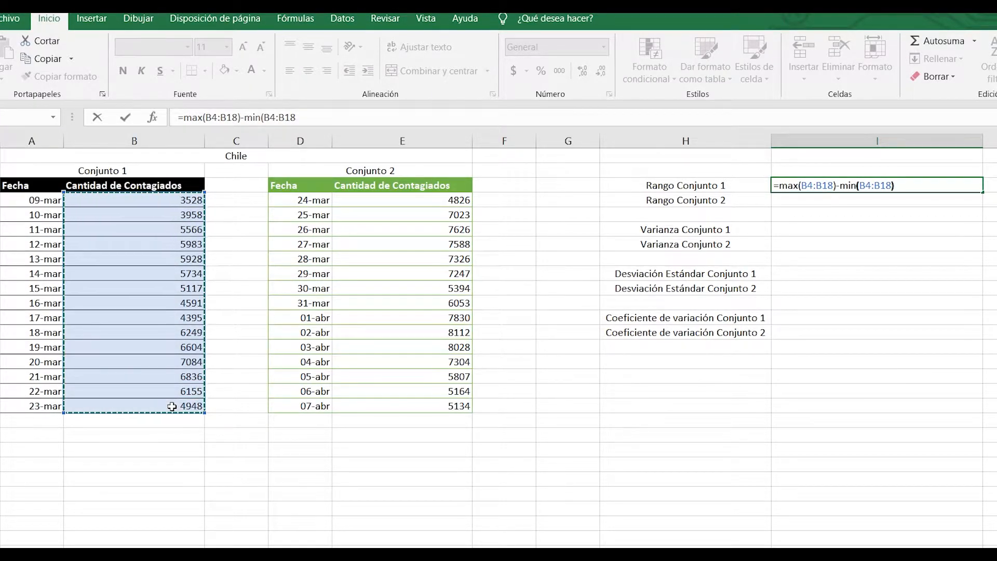
key(Return)
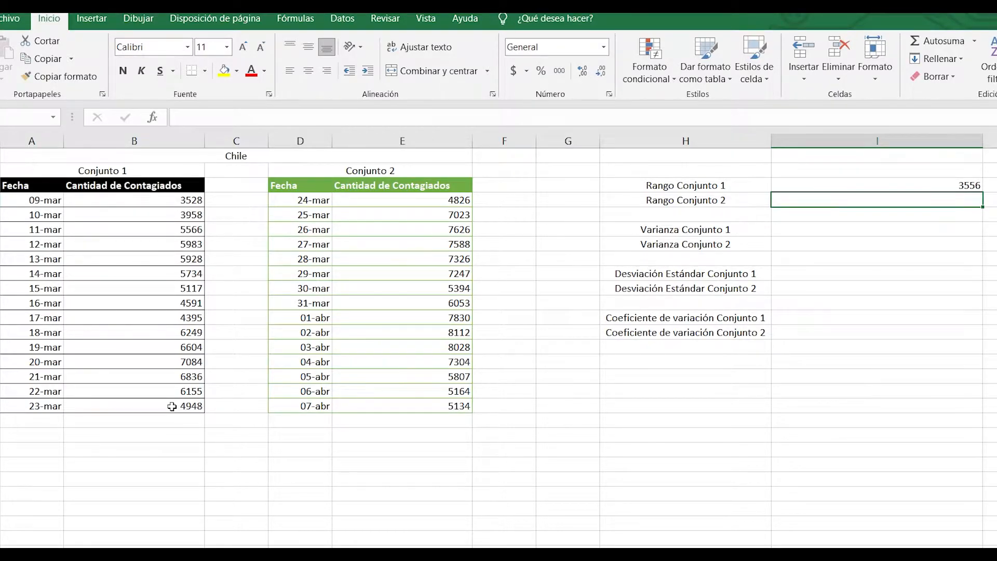
Step: Calculate the range of Conjunto 2 in cell I4 with =max(E4:E18)-min(E4:E18)
text(=max)
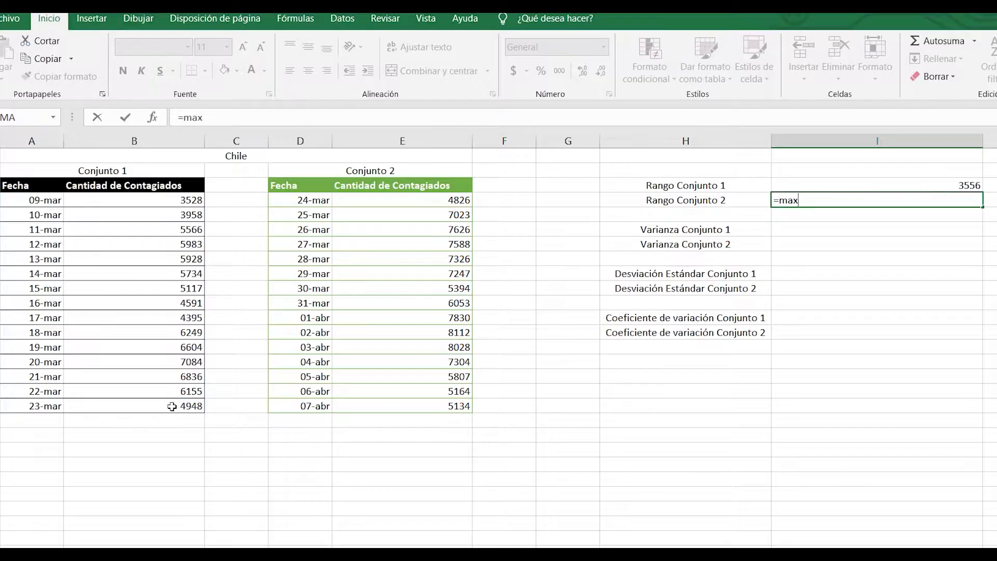
text(()
drag(446, 202, 444, 414)
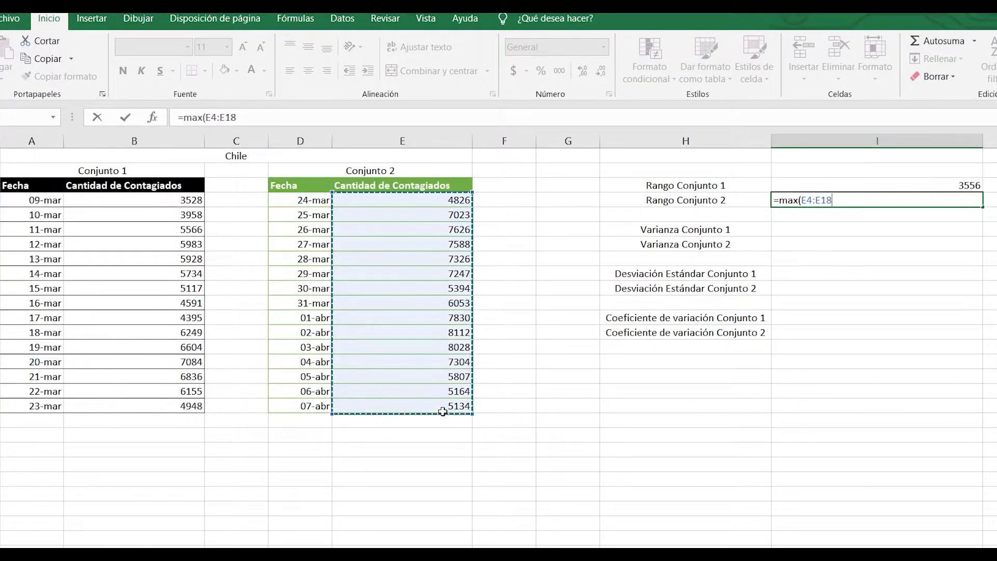
text())
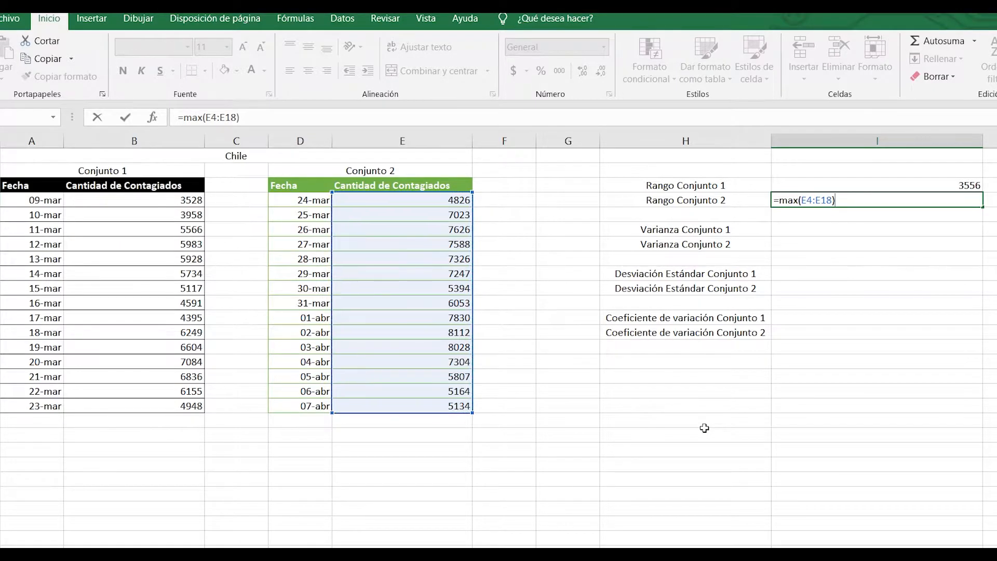
text(-min()
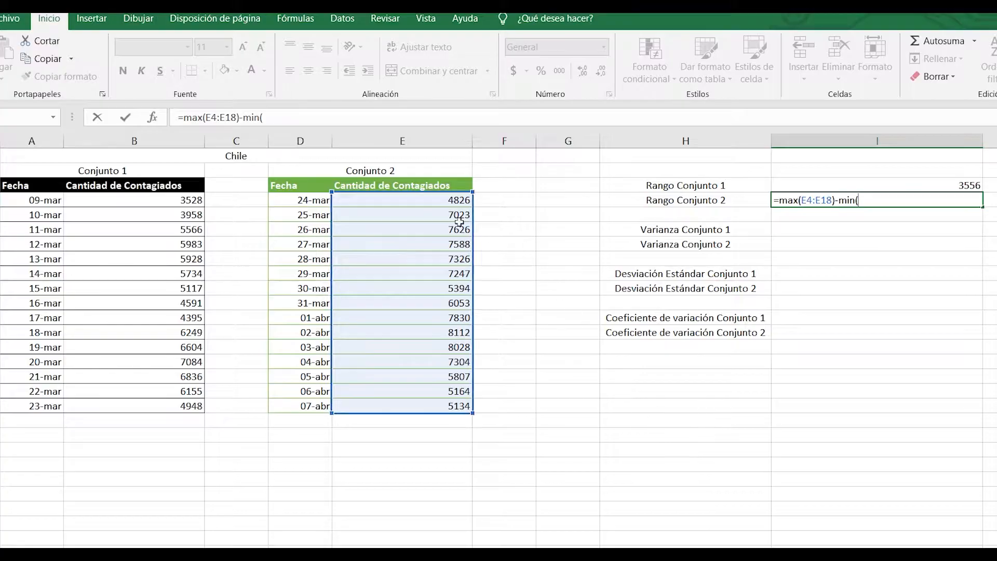
drag(424, 199, 430, 409)
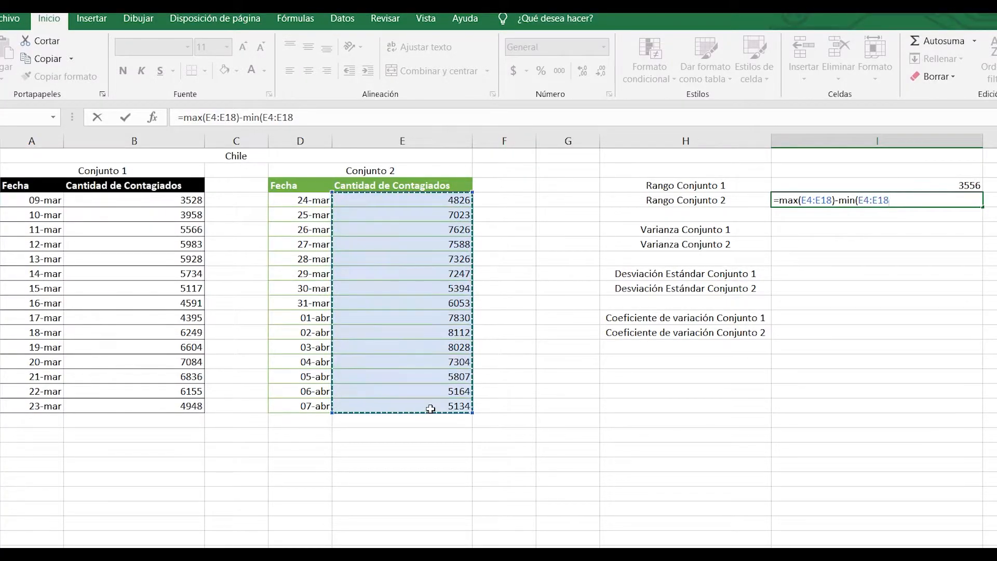
text())
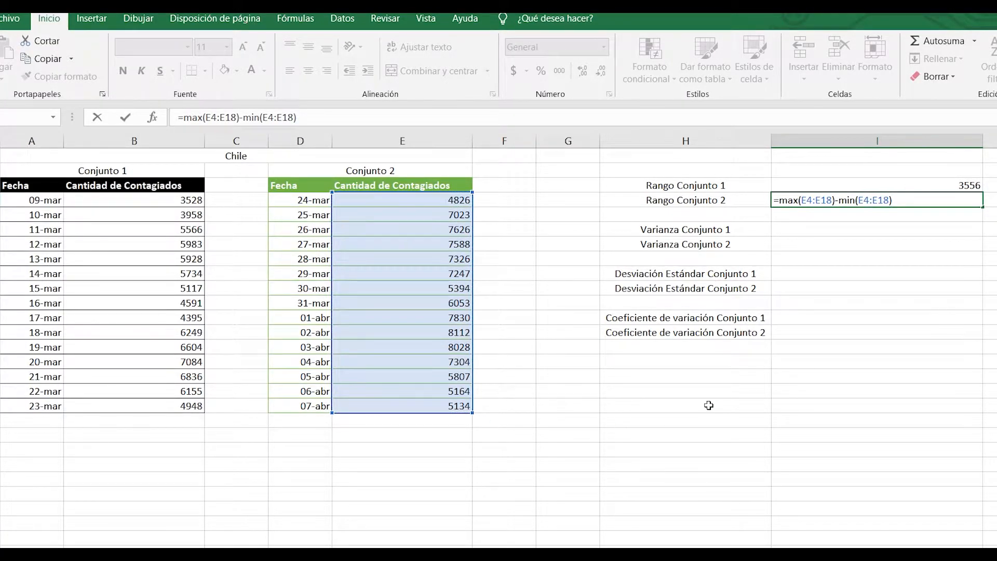
key(Return)
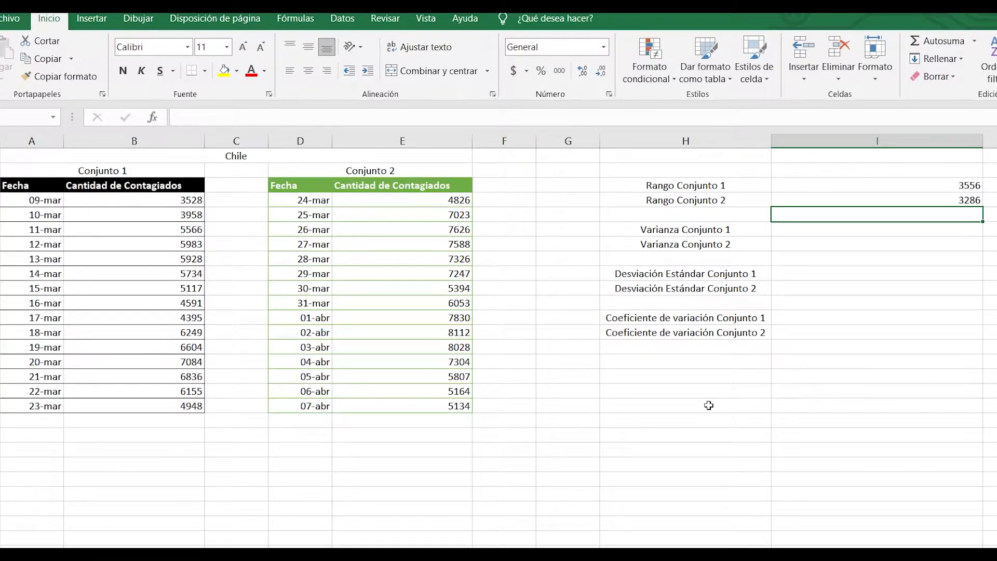
Step: Calculate the population variance of Conjunto 1 in cell I6 with =var.p(B4:B18)
drag(158, 200, 161, 405)
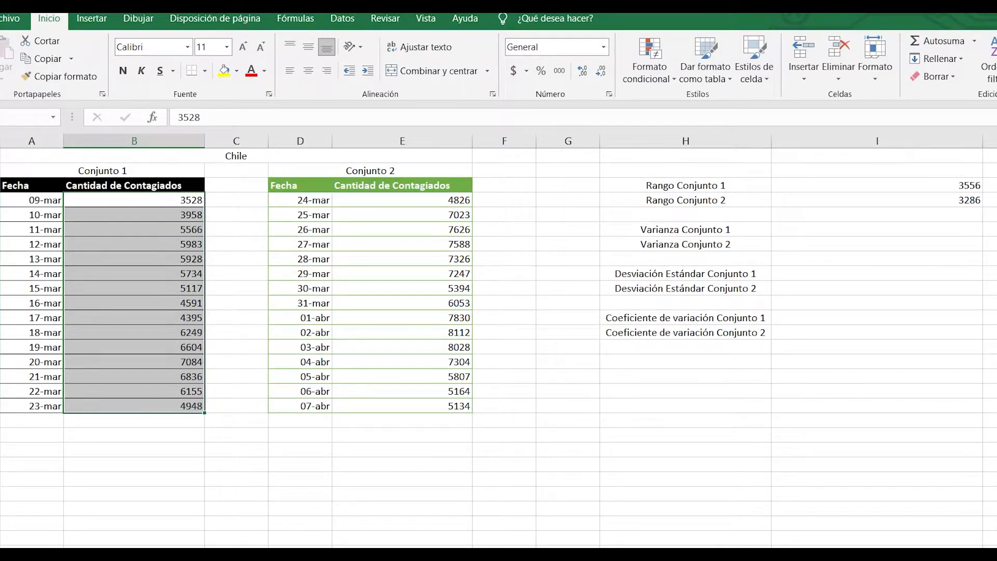
click(829, 230)
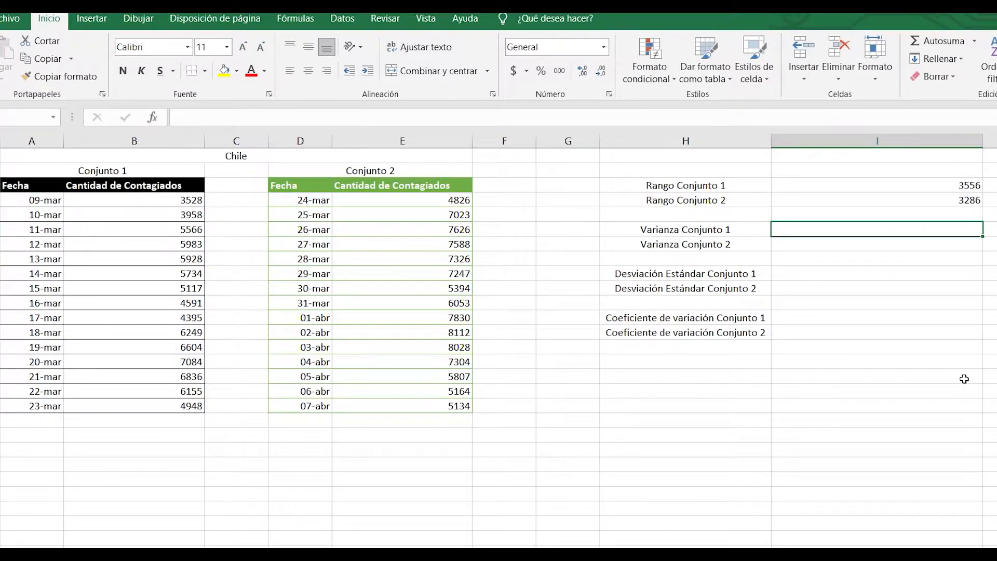
text(=)
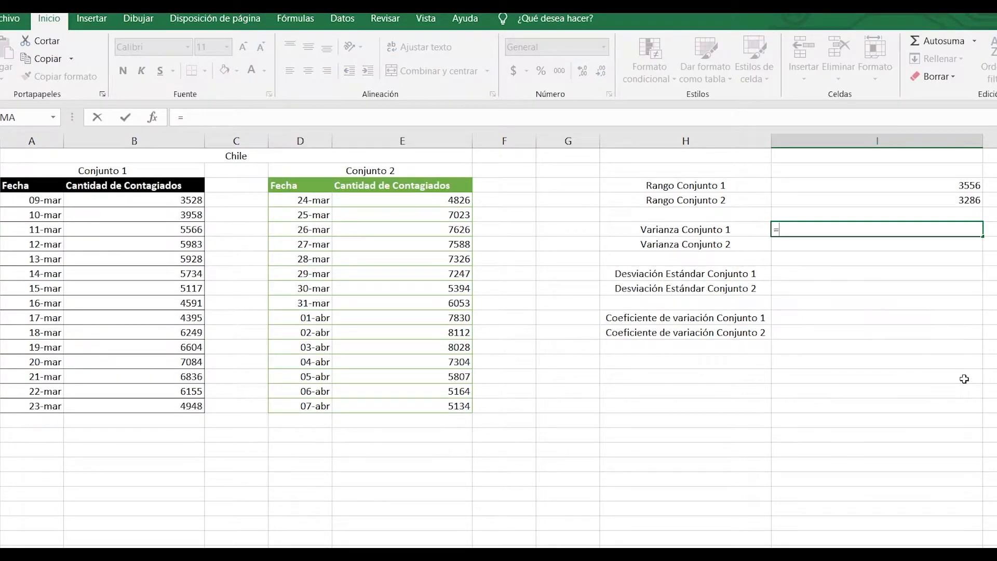
text(var.p()
drag(169, 205, 204, 408)
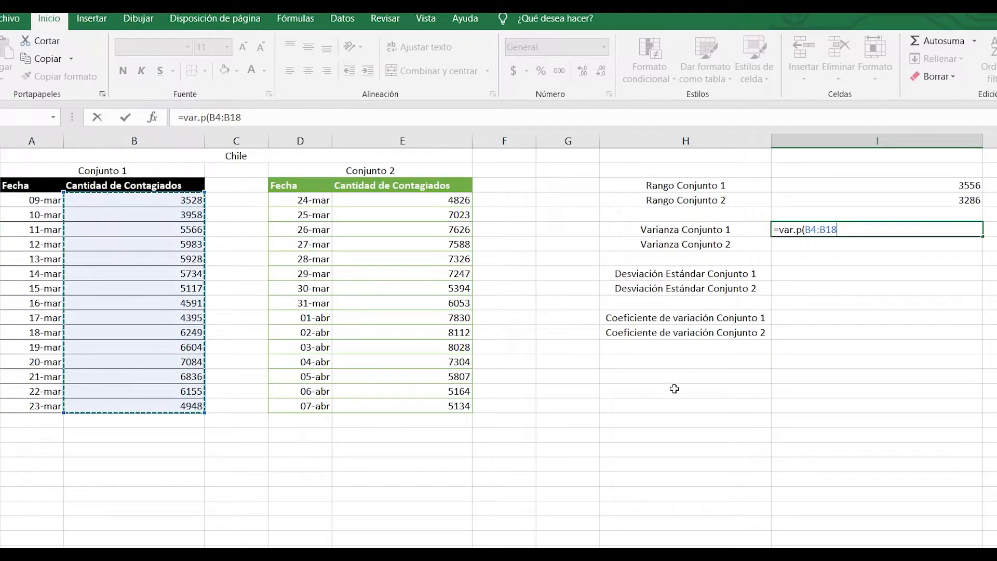
text())
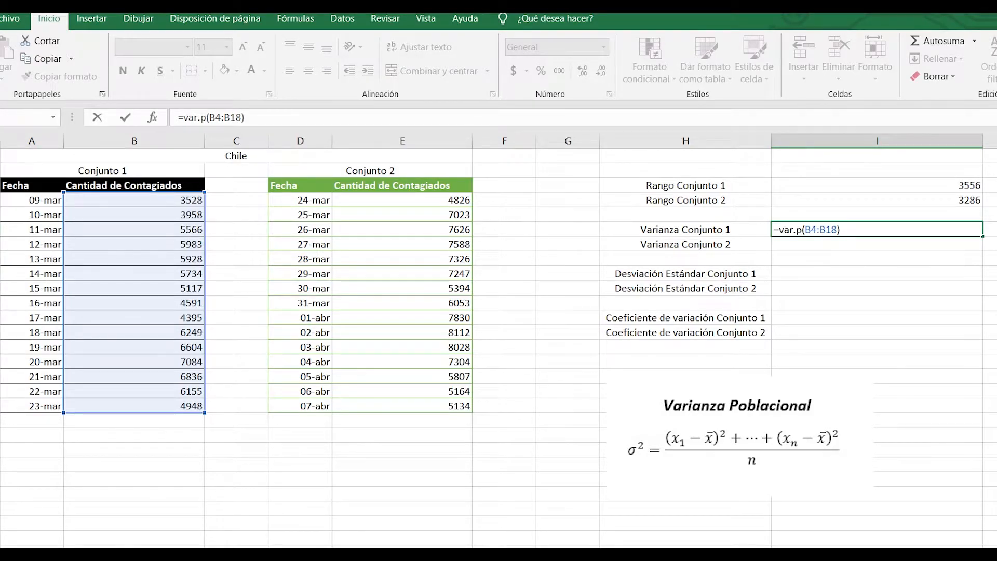
key(Return)
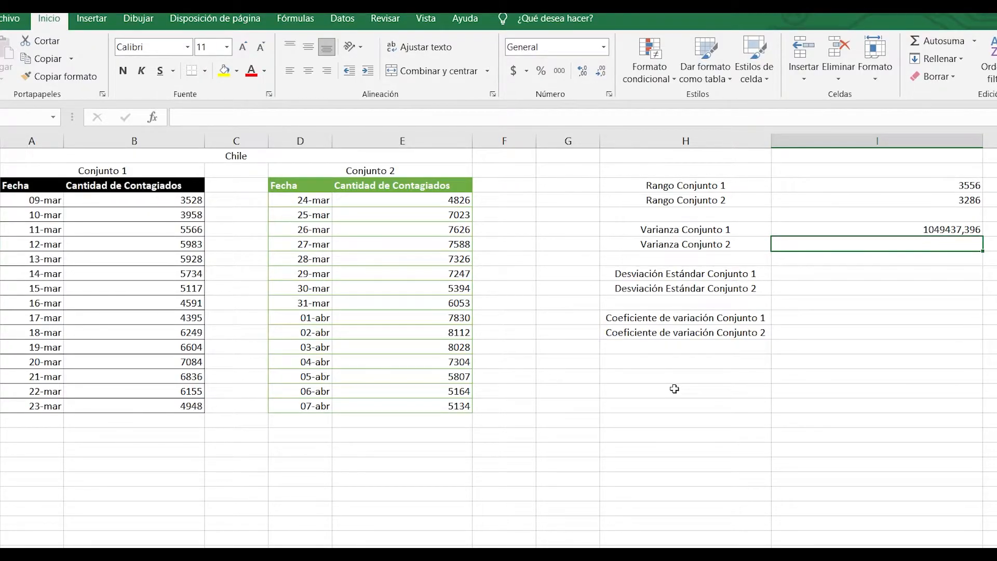
Step: Calculate the population variance of Conjunto 2 in cell I7 with the var.p function over E4:E18
text(=var.p)
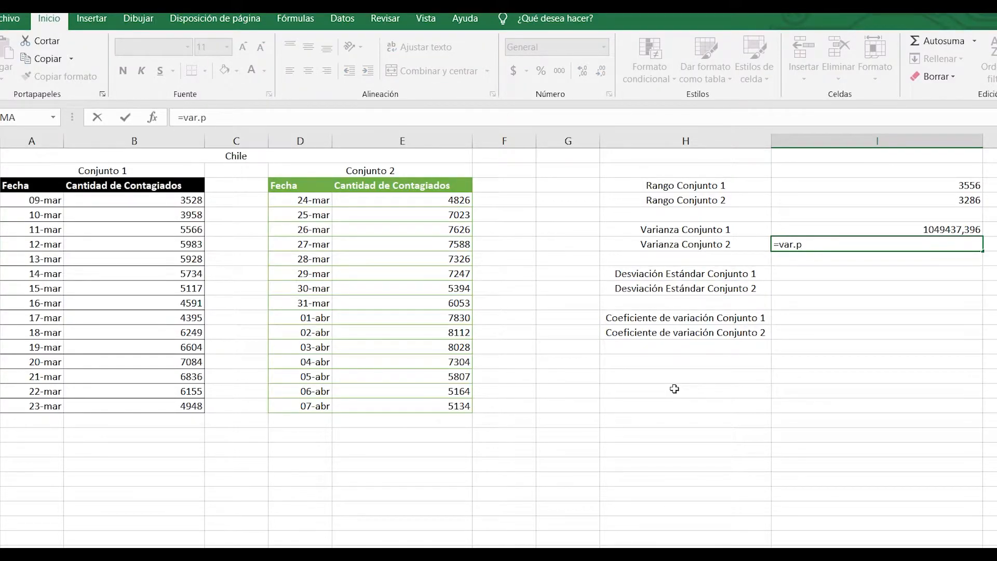
drag(422, 199, 429, 407)
key(Return)
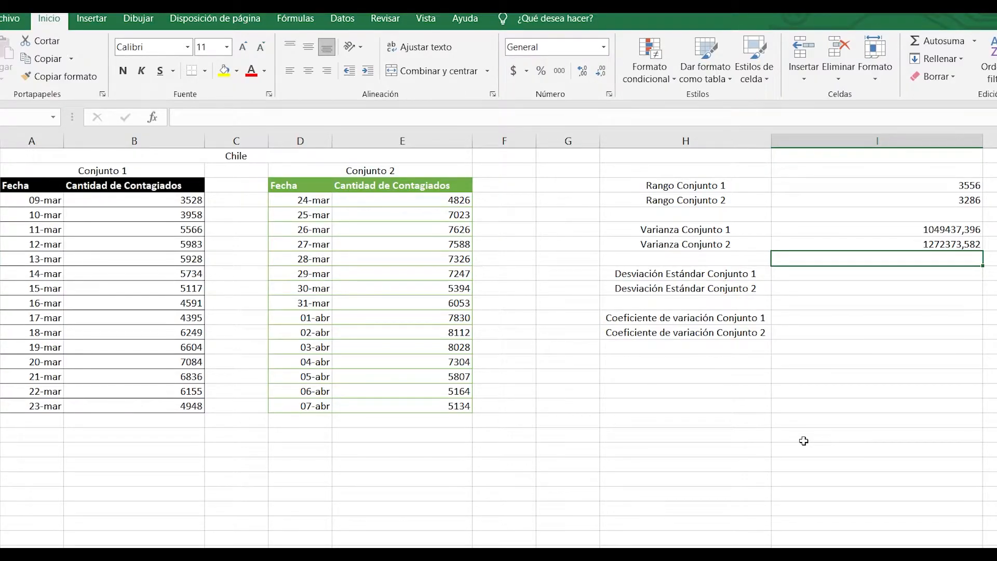
Step: Calculate the population standard deviation of Conjunto 1 in cell I9 with =desvest.p(B4:B18)
key(Down)
text(=)
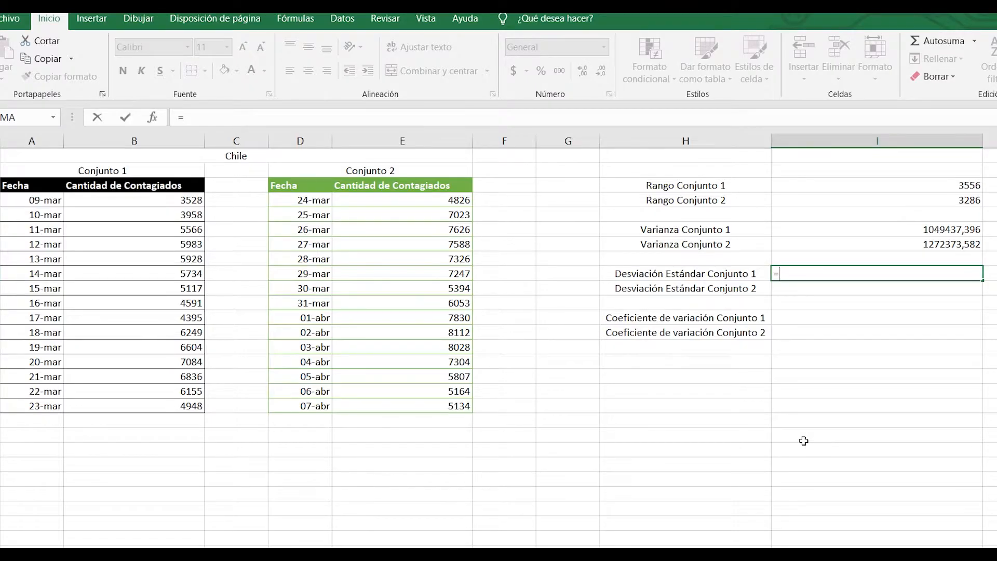
text(de)
text(v)
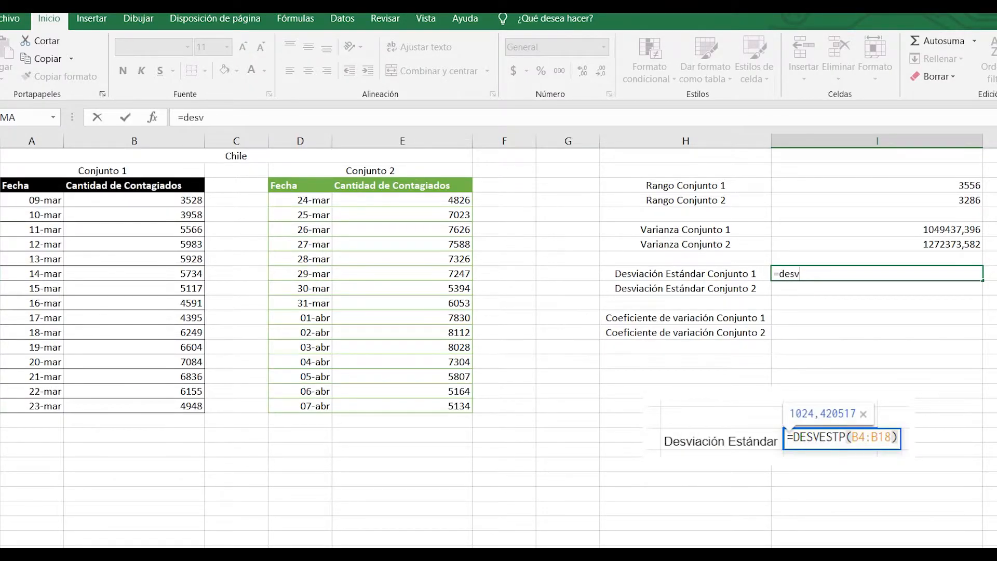
text(vest.p)
key(BackSpace)
key(BackSpace)
key(BackSpace)
key(BackSpace)
key(BackSpace)
key(BackSpace)
text(est.p()
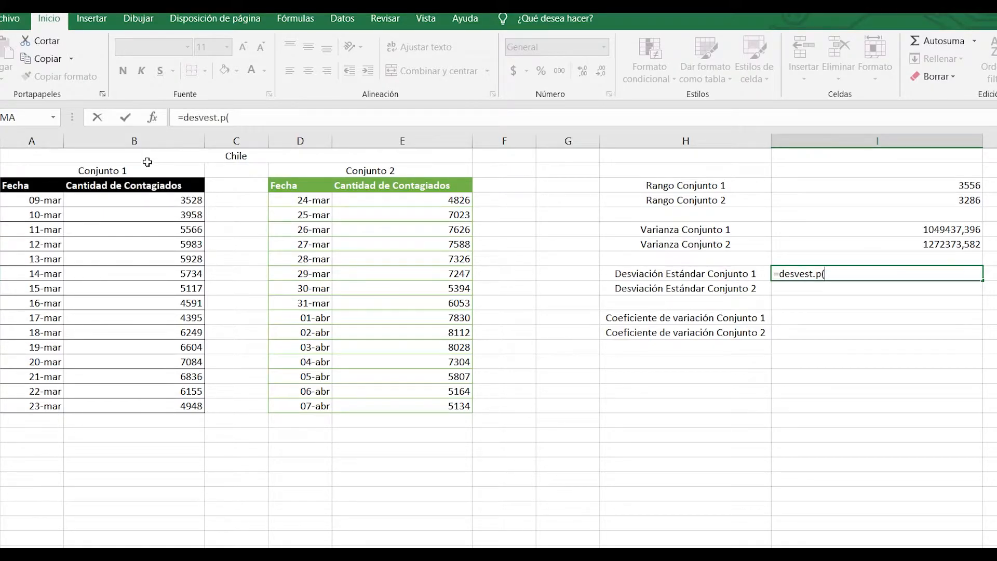
drag(152, 200, 172, 405)
text())
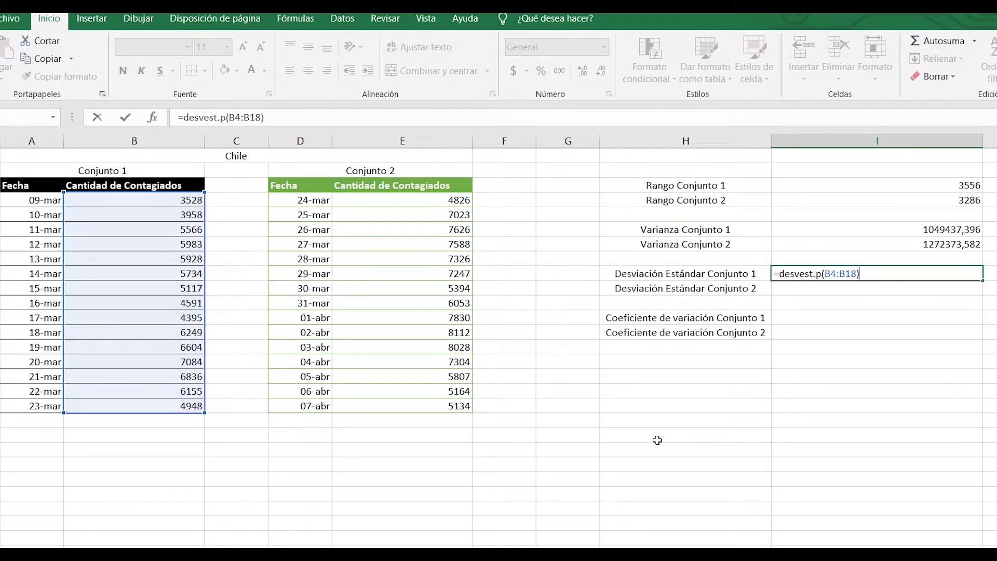
key(Return)
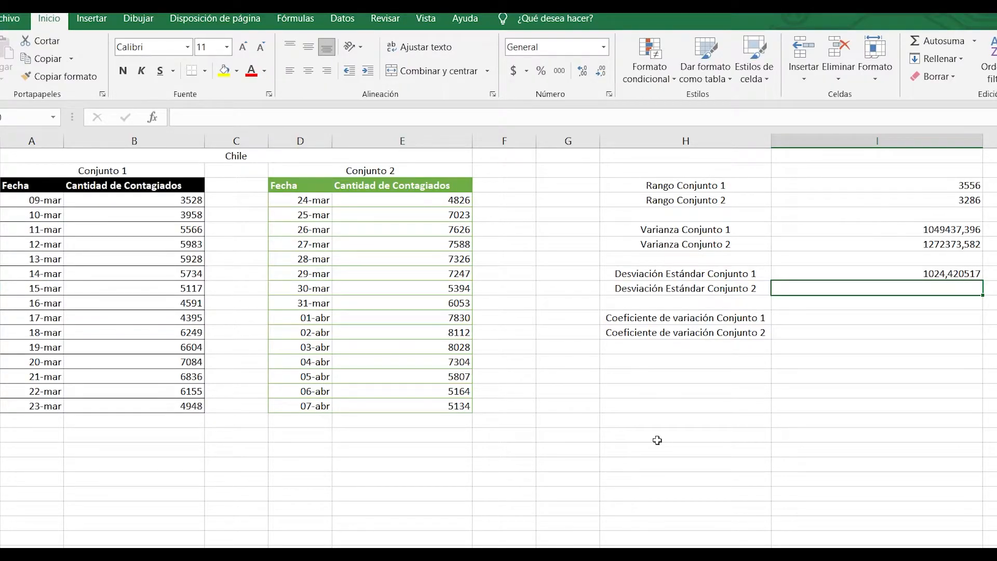
Step: Calculate the population standard deviation of Conjunto 2 in cell I10 with the DESVEST.P function over E4:E18
text(=)
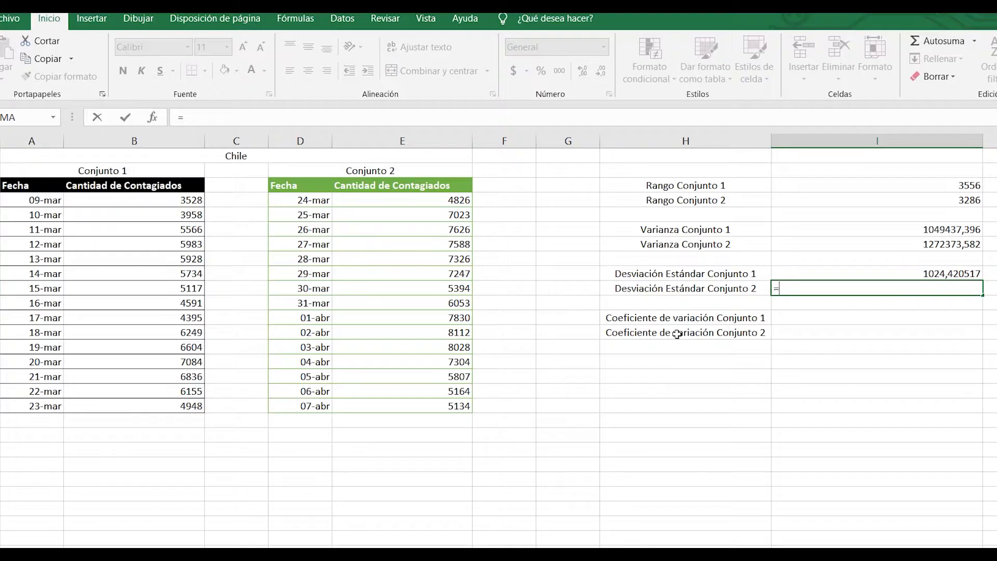
text(desvest.p)
key(Tab)
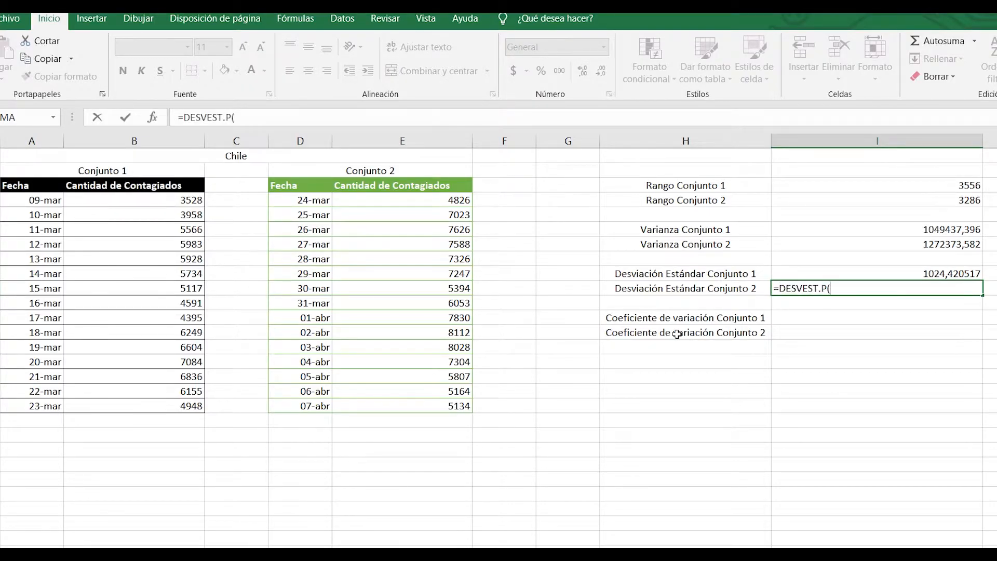
drag(426, 198, 462, 408)
text())
key(Return)
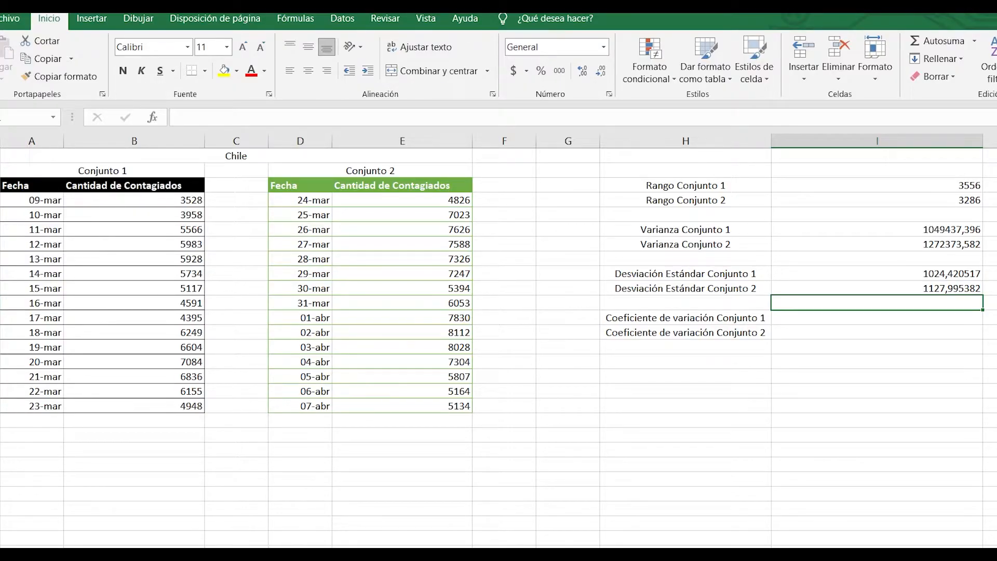
Step: Add the labels "Promedio Conjunto 1" in H15 and "Promedio Conjunto 2" in H16, then select the cell beside the first label
click(876, 317)
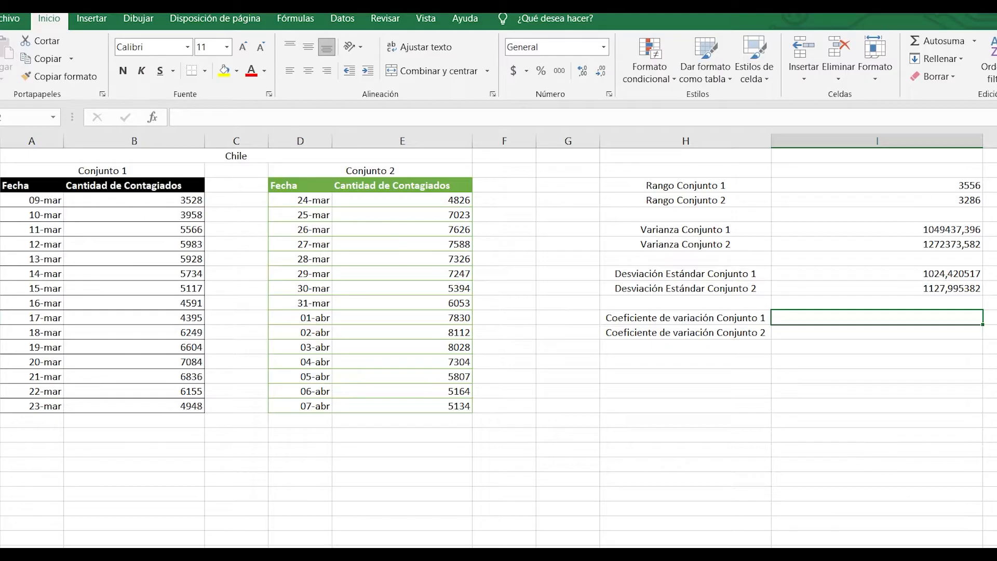
click(640, 361)
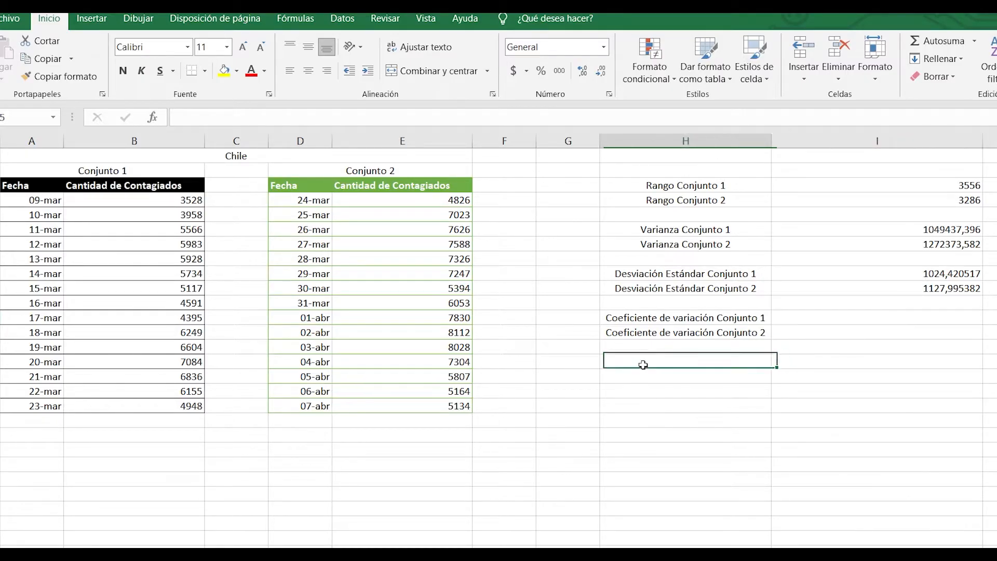
text(Promedio)
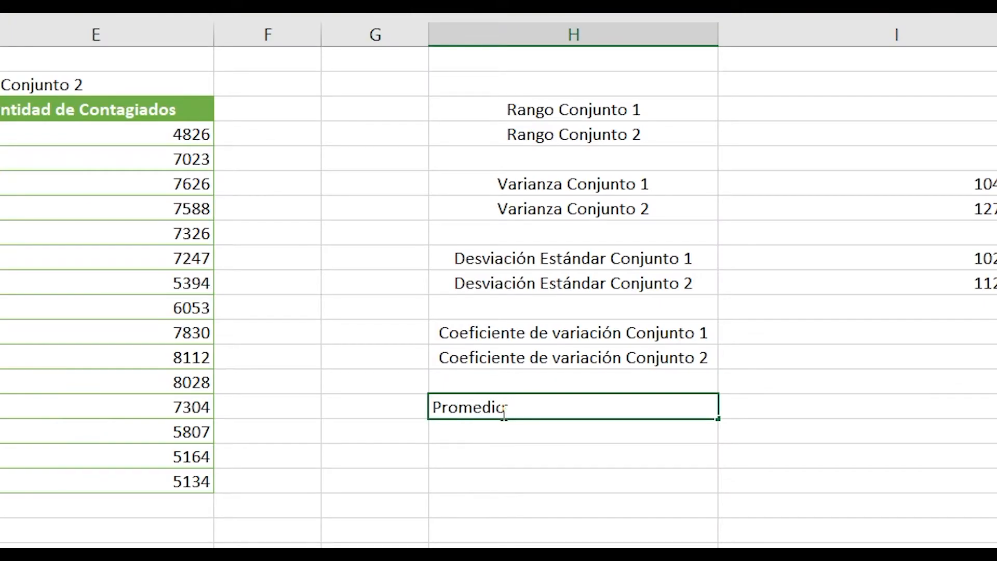
text( Conjunto 1)
key(Return)
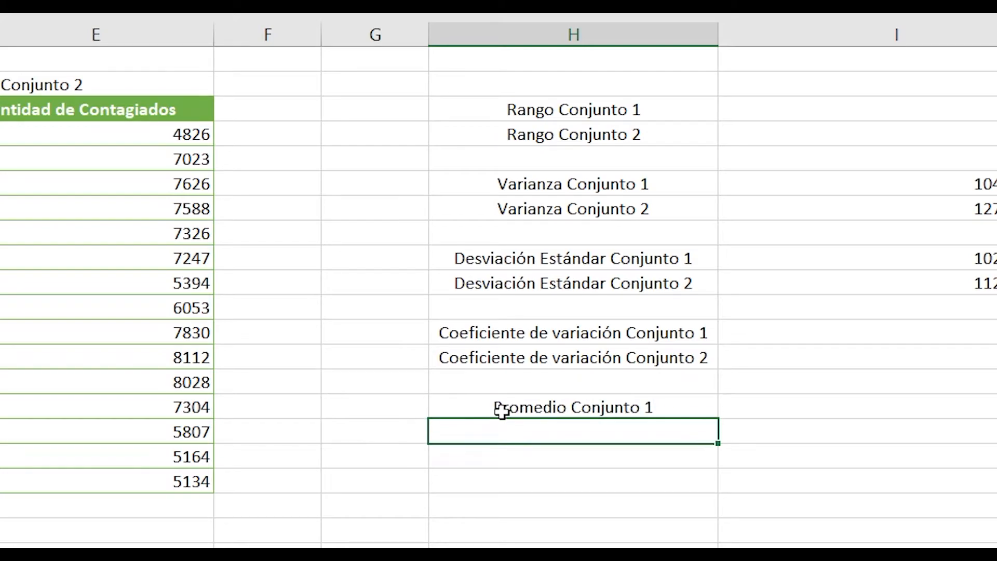
text(Promedio Conjunto 1)
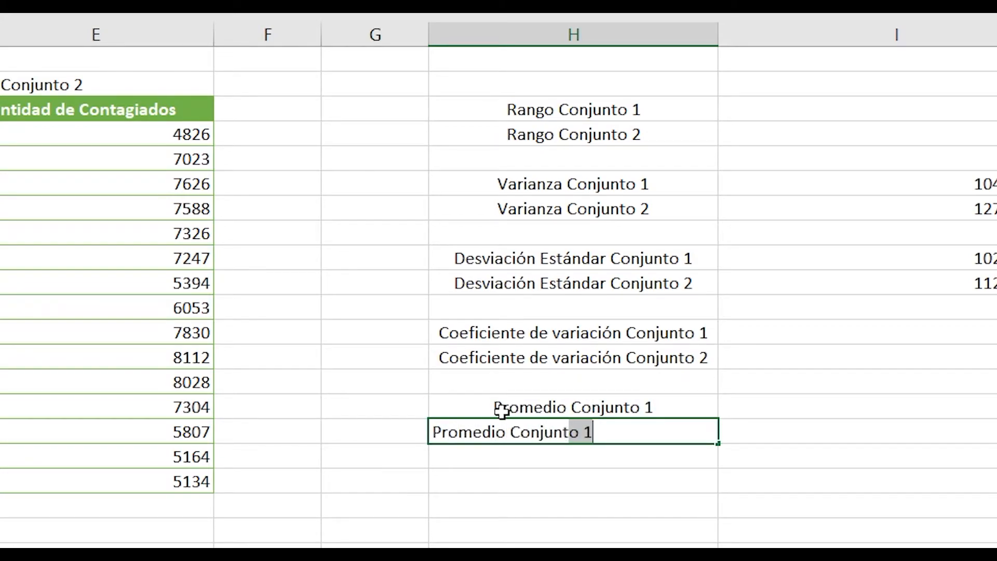
key(BackSpace)
text(2)
key(Return)
click(762, 407)
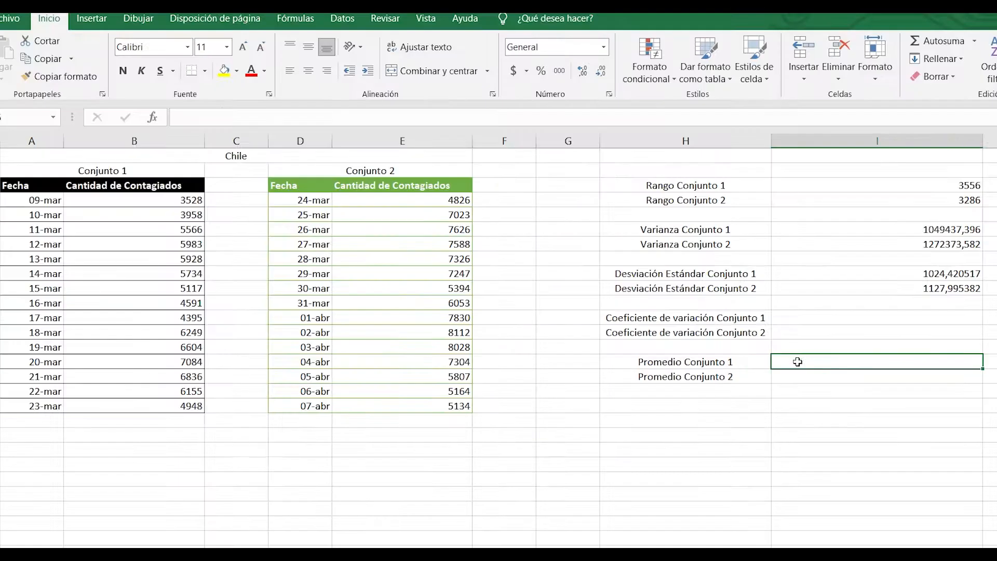
Step: Calculate the average of Conjunto 1 in cell I15 with =PROMEDIO(B4:B18)
text(=prome)
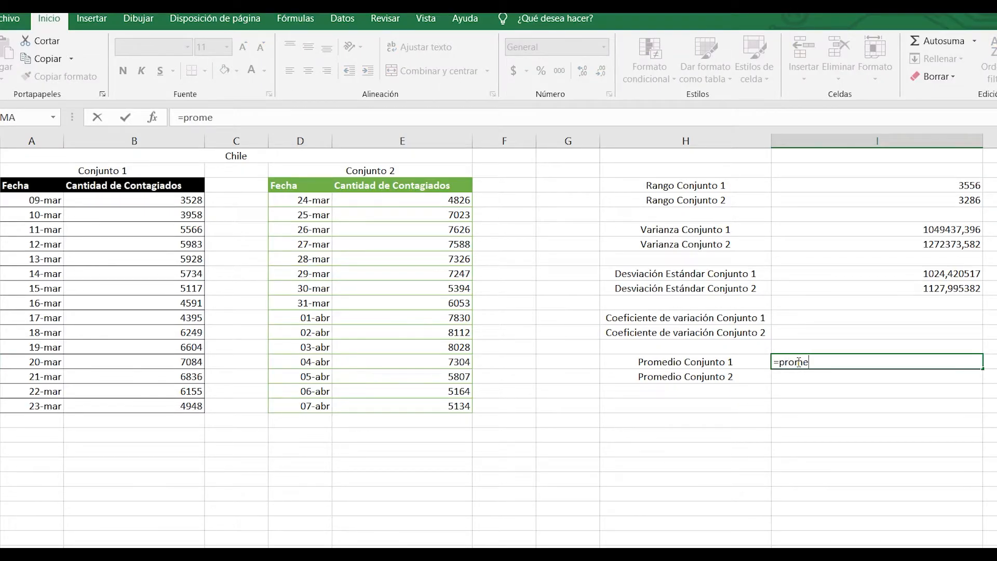
key(Tab)
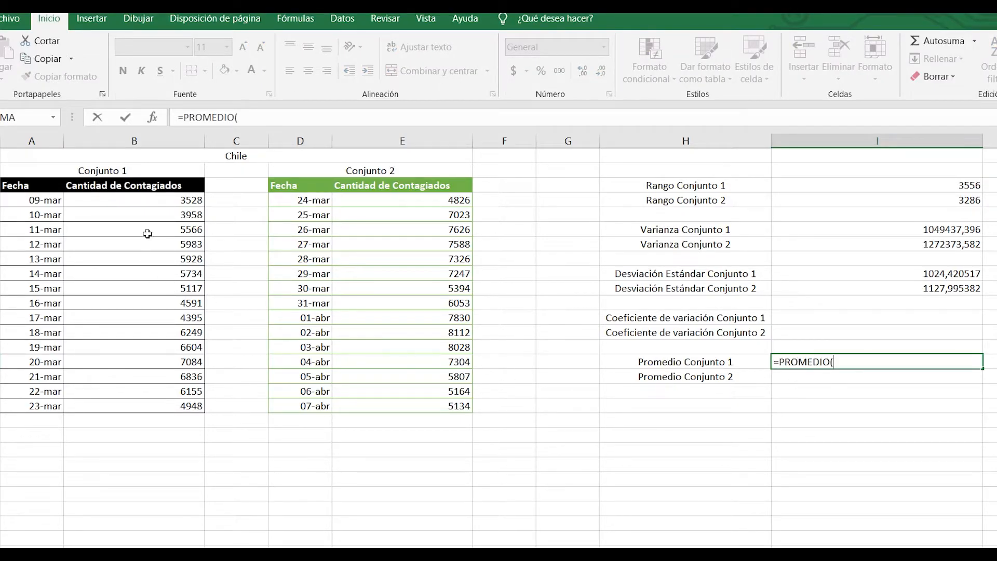
drag(159, 201, 164, 402)
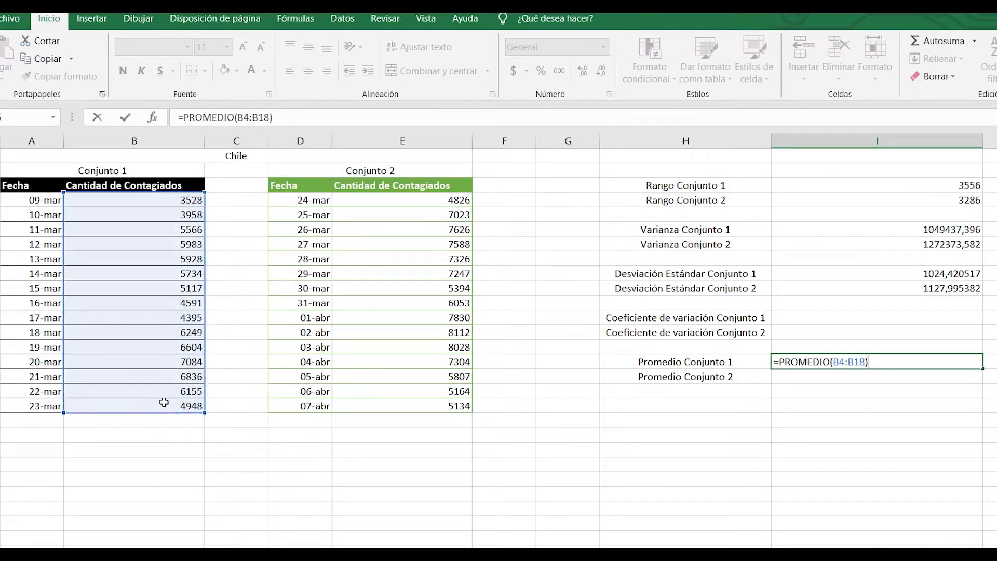
key(Return)
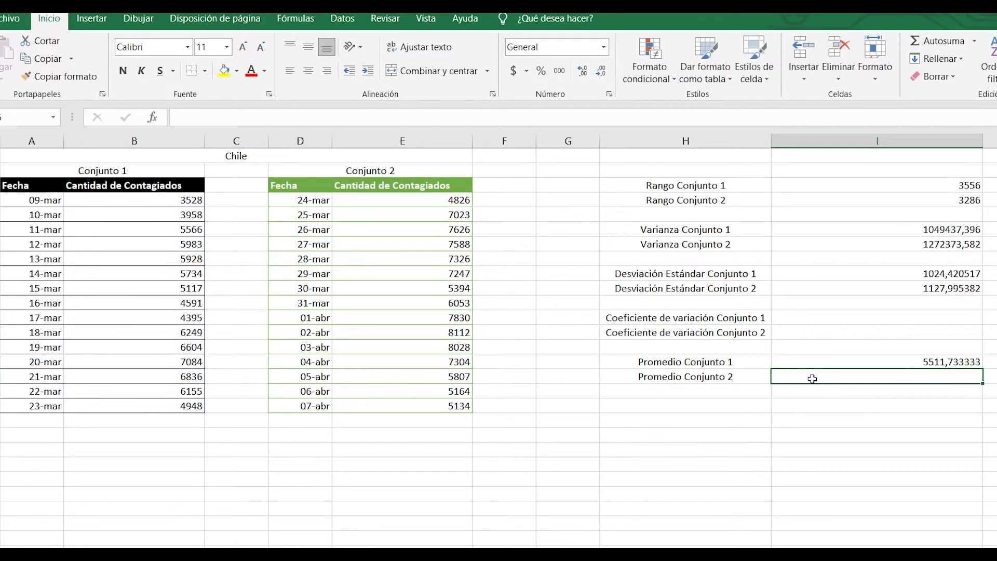
Step: Calculate the average of Conjunto 2 in cell I16 with the PROMEDIO function over E4:E18
text(=prom)
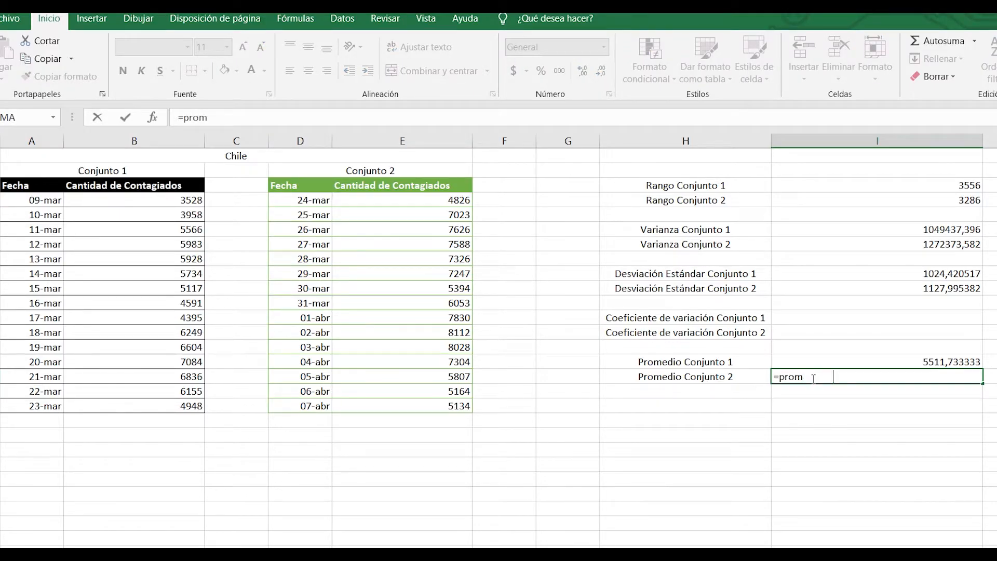
key(Tab)
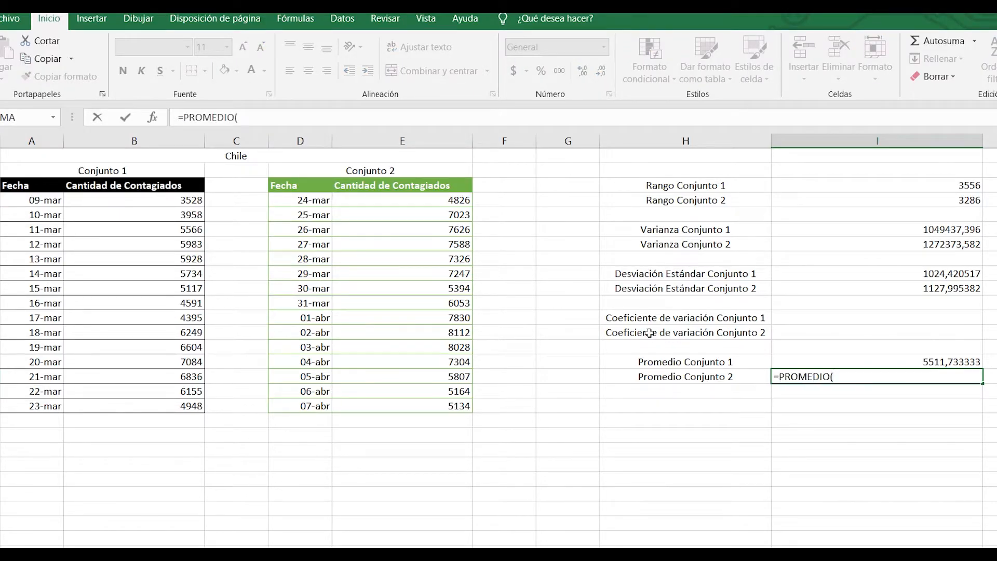
drag(440, 199, 427, 414)
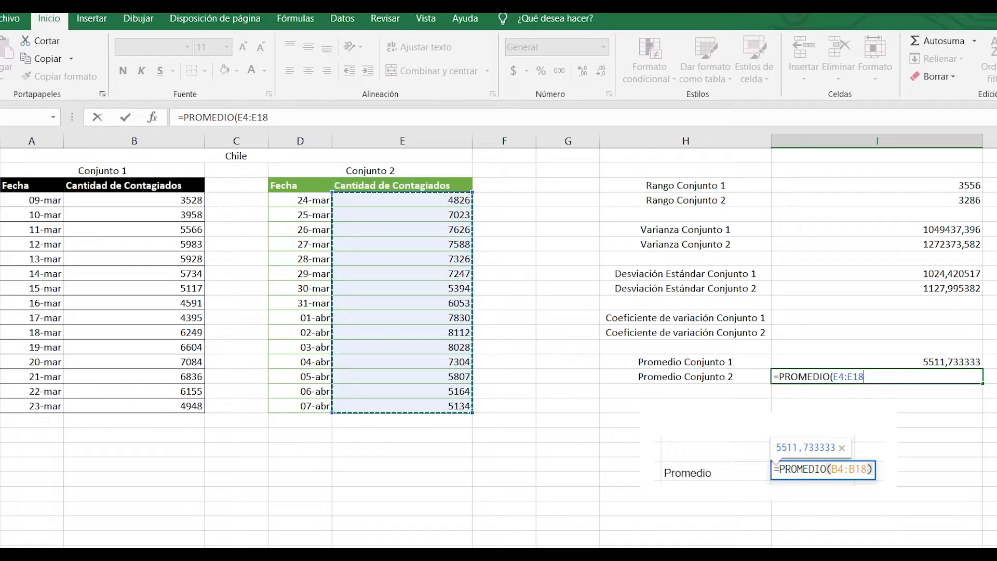
text())
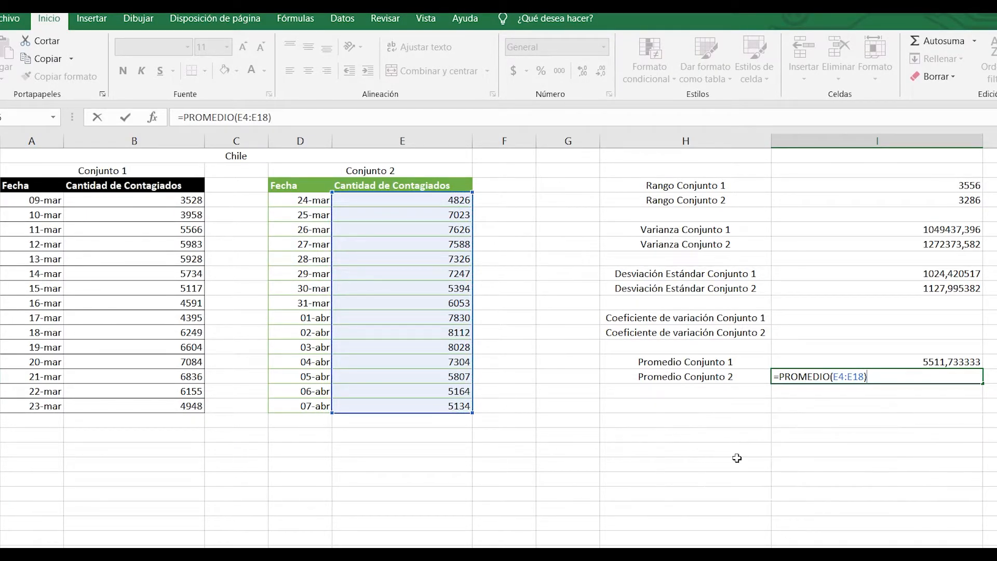
key(Return)
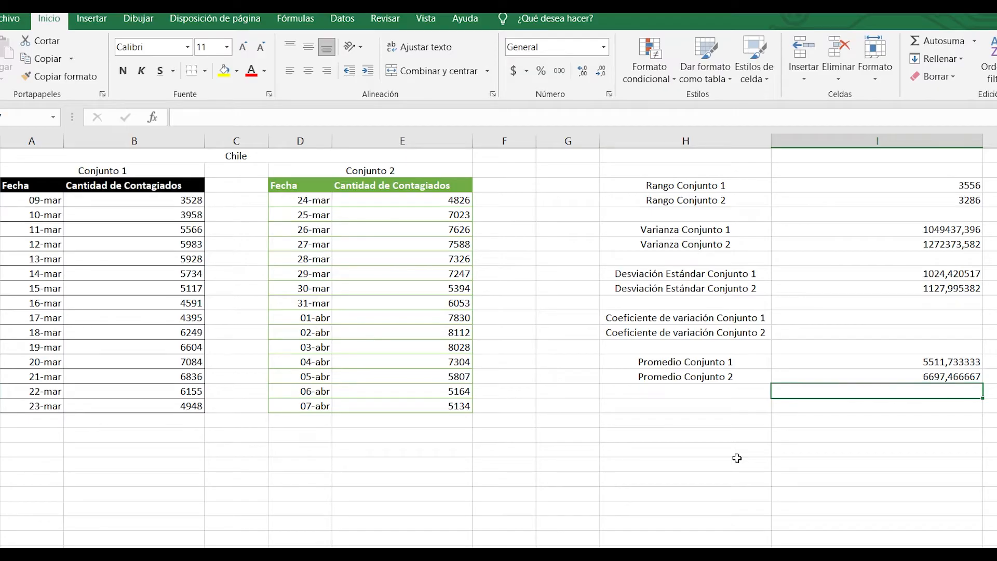
Step: Begin a formula in cell I12, beside the label "Coeficiente de variación Conjunto 1"
key(Up)
key(Up)
key(Up)
key(Up)
key(Up)
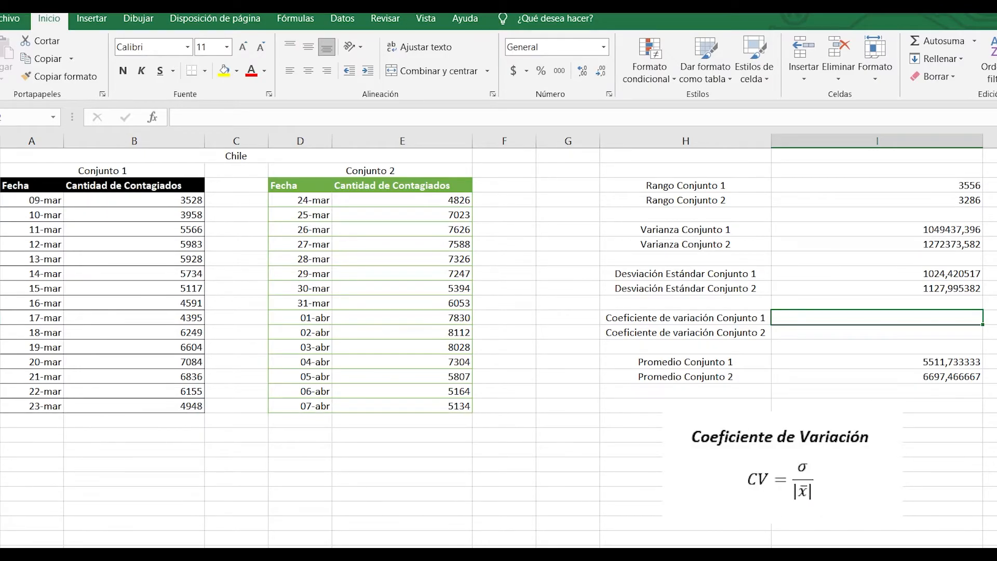
text(=)
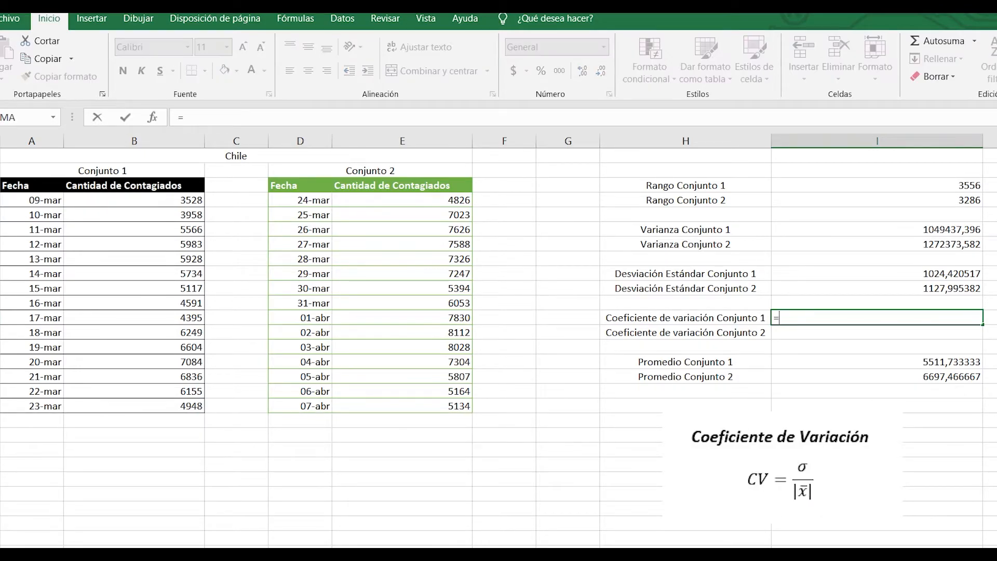
click(914, 363)
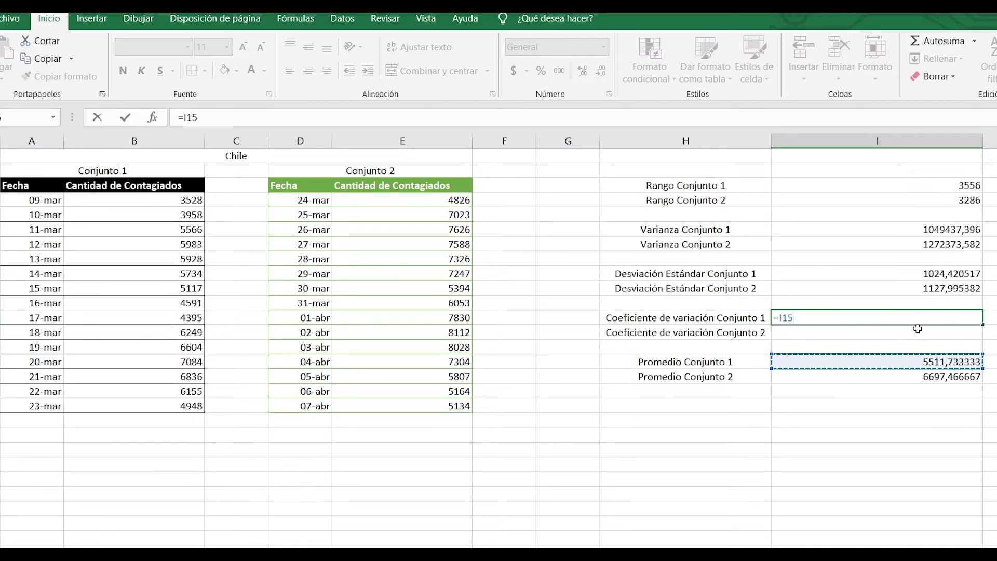
text(/)
key(BackSpace)
key(BackSpace)
key(BackSpace)
key(BackSpace)
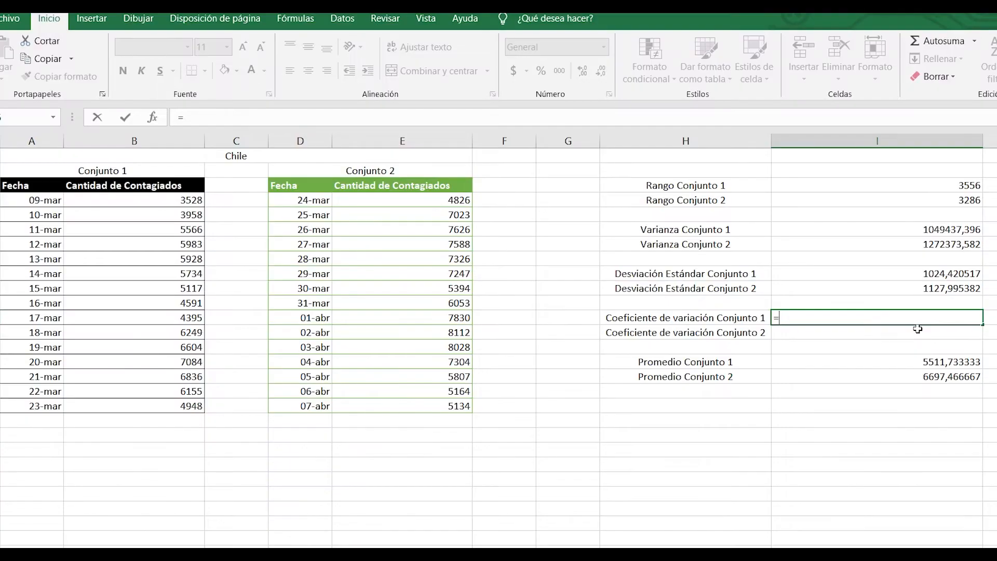
Step: Complete the I12 formula as =I9/I15, dividing the standard deviation of Conjunto 1 by its average
click(931, 274)
text(/)
click(943, 363)
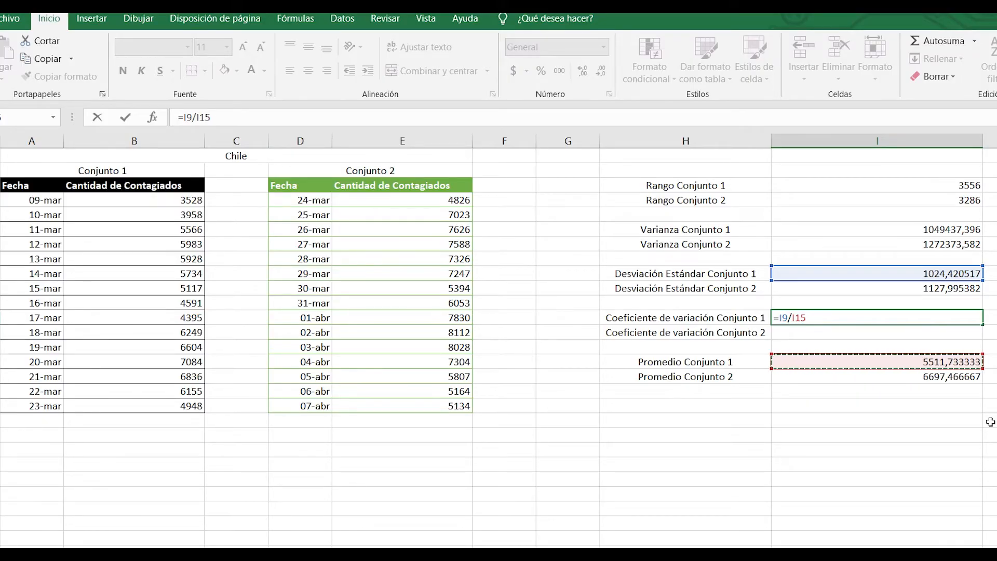
key(Return)
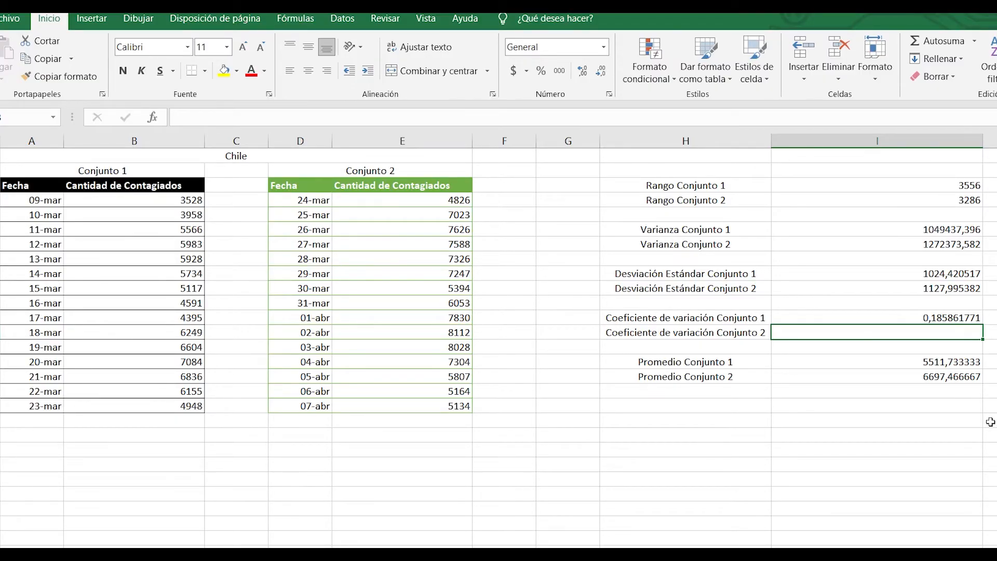
Step: Calculate the coefficient of variation of Conjunto 2 in cell I13 with =I10/I16
text(=)
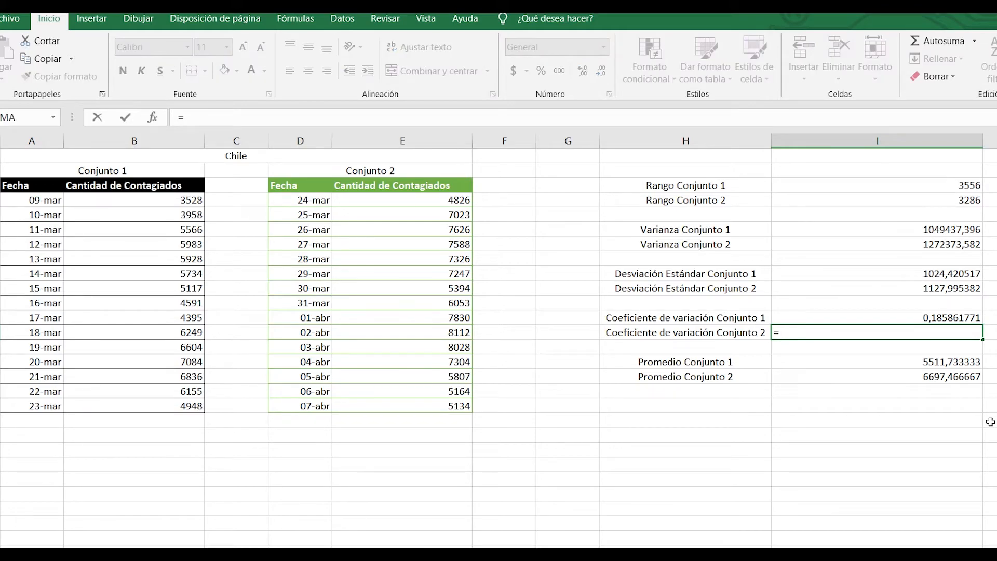
click(925, 290)
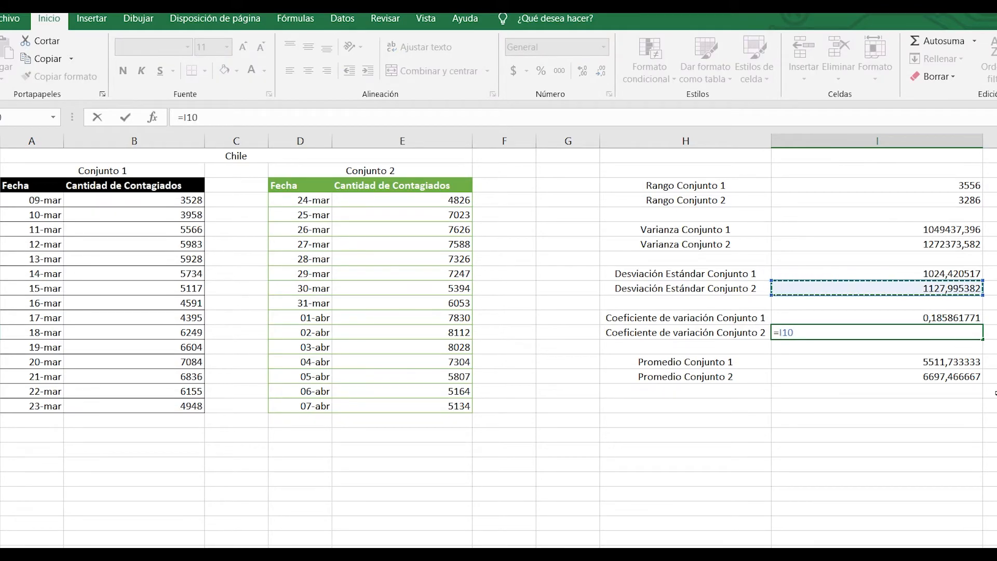
text(/)
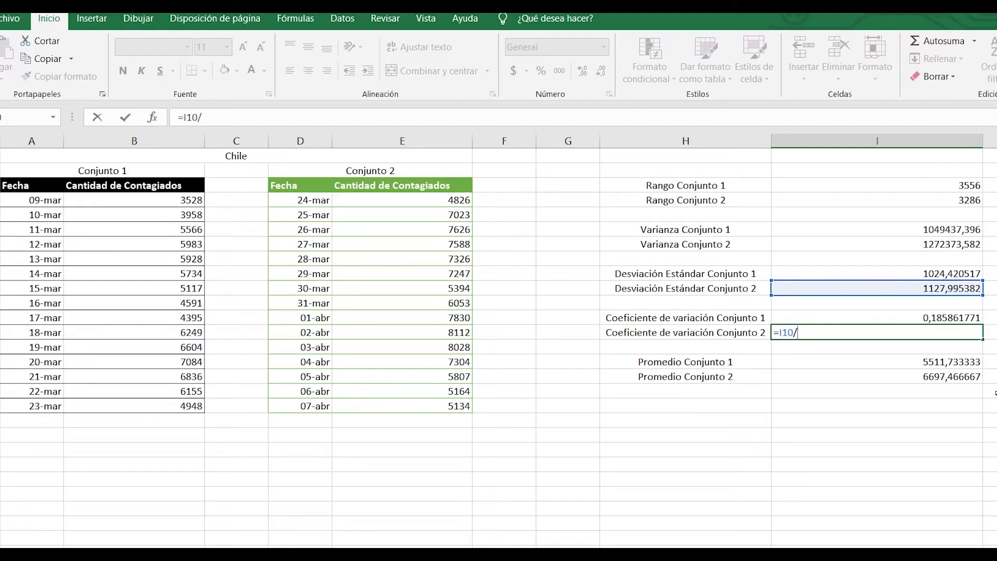
click(929, 378)
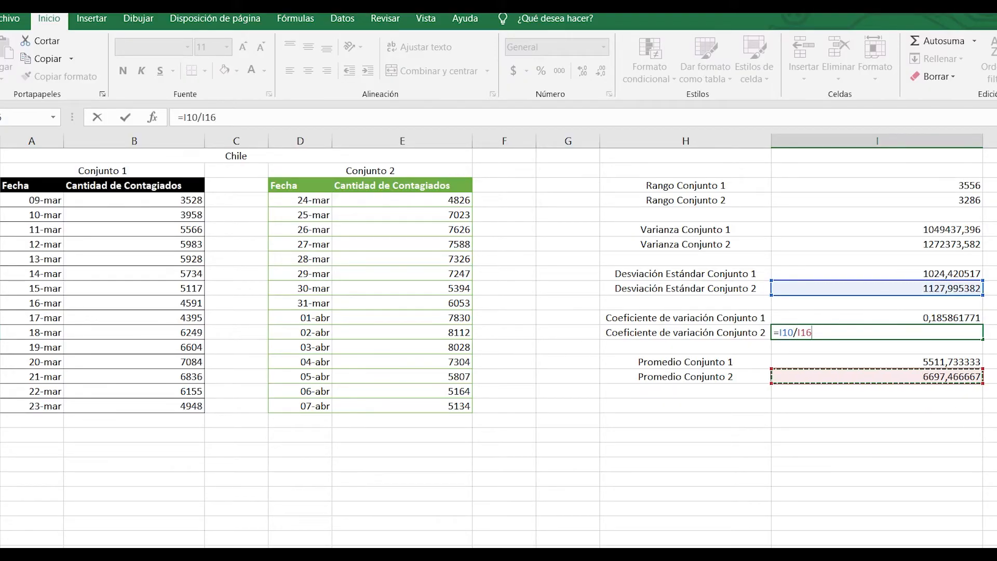
key(Return)
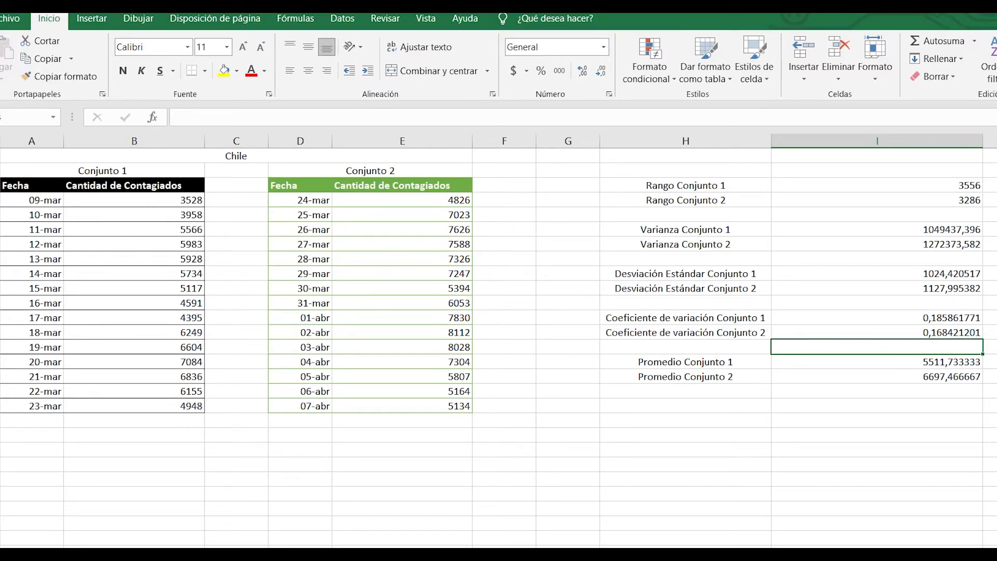
Step: Format both coefficients of variation in I12:I13 as percentages, then select cell I12
drag(961, 318, 933, 333)
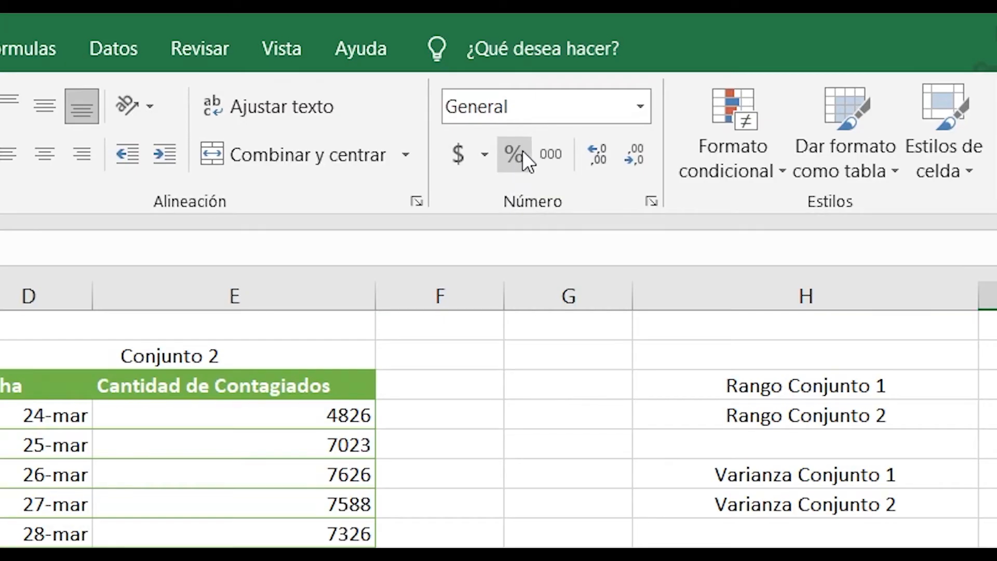
click(514, 156)
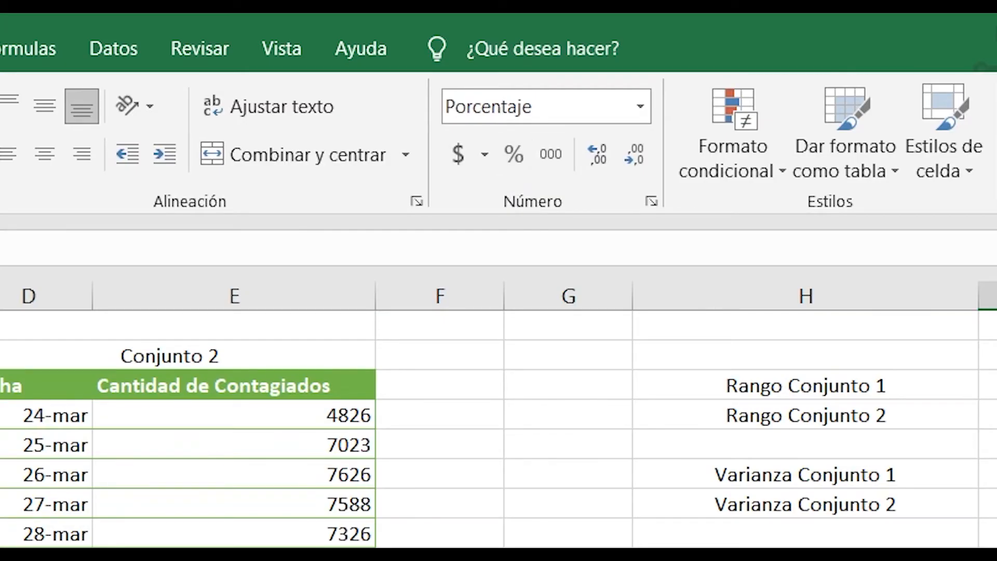
click(949, 375)
click(949, 360)
click(909, 320)
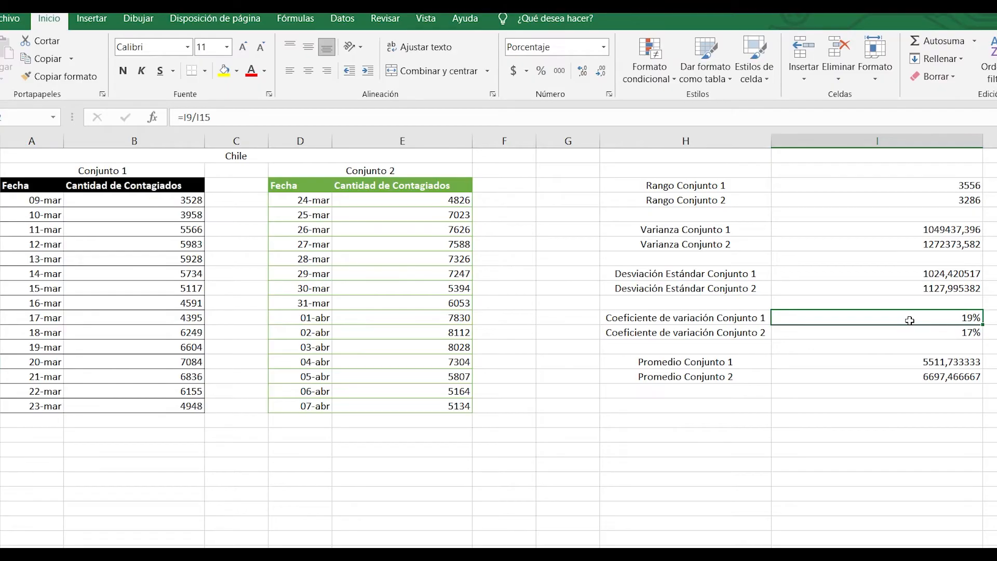